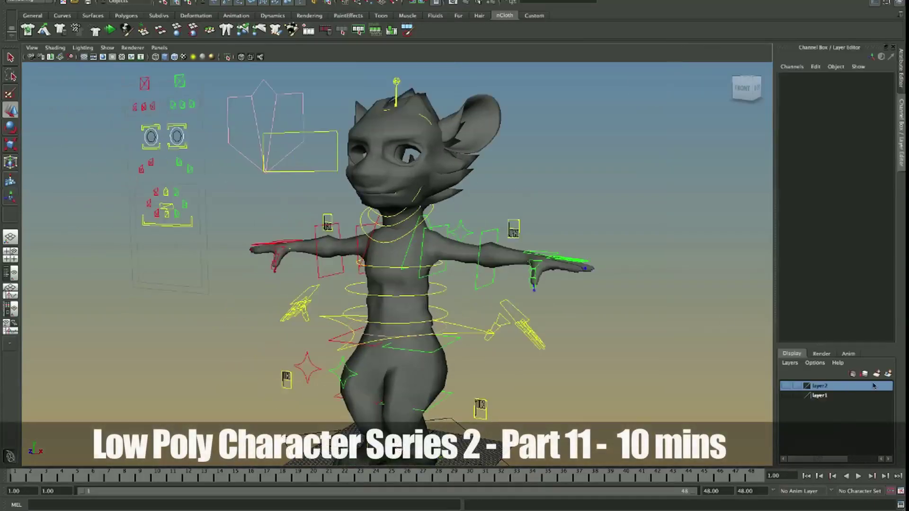
Inspect the pants cloth mesh over the legs from the front and the side
left_click_drag(422, 251, 469, 241, "alt")
middle_click_drag(374, 402, 433, 252, "alt")
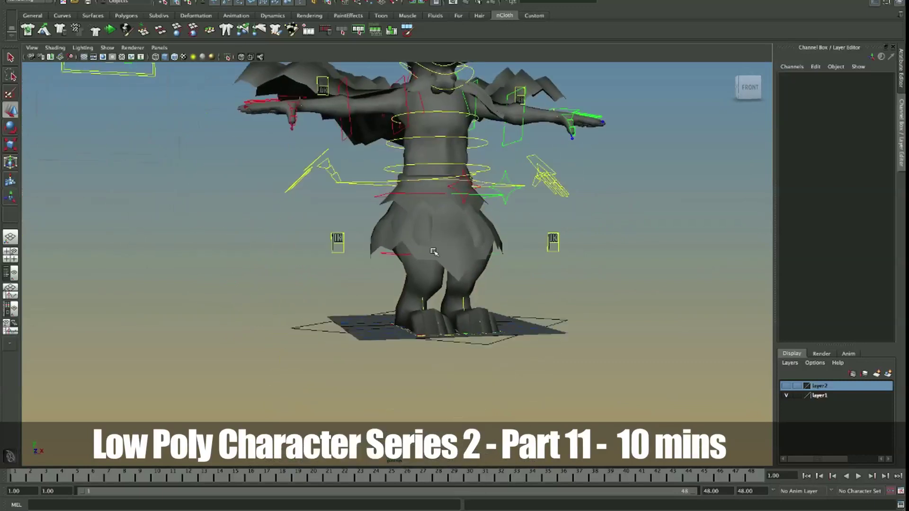
left_click(439, 245)
left_click_drag(439, 244, 369, 229, "alt")
left_click_drag(333, 262, 325, 269, "alt")
right_click_drag(325, 270, 471, 293, "alt")
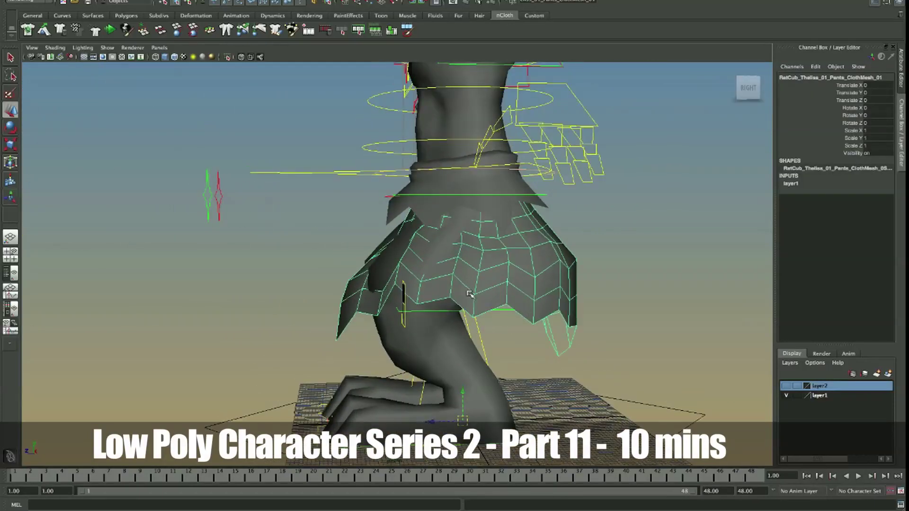
left_click_drag(385, 257, 426, 257, "alt")
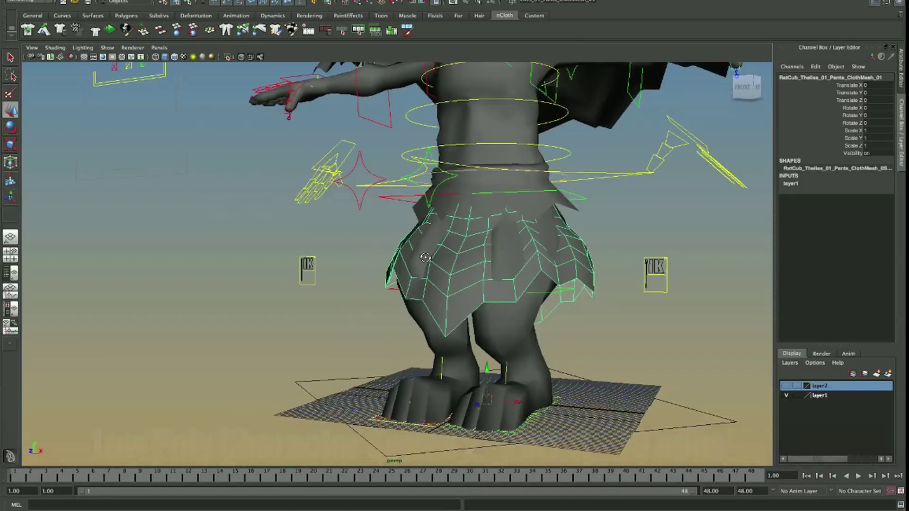
Try lifting the right foot control and examine how the legs sit against the pants cloth mesh
left_click(393, 423)
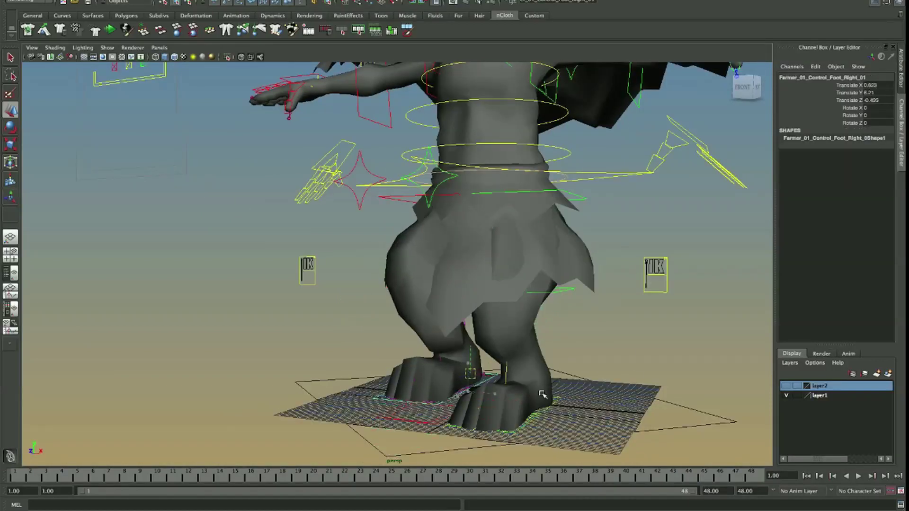
left_click_drag(519, 362, 422, 348, "alt")
left_click(426, 283)
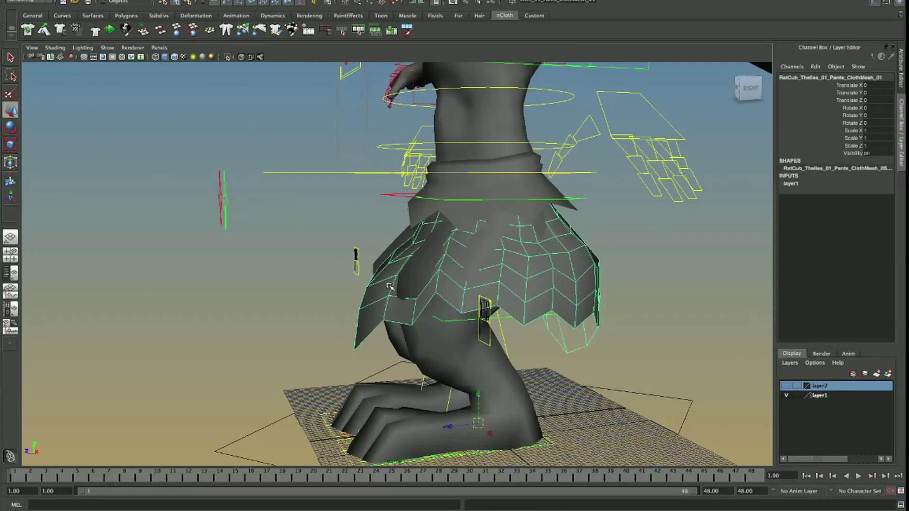
middle_click_drag(426, 283, 426, 295, "alt")
right_click_drag(426, 295, 445, 297, "alt")
left_click_drag(445, 297, 547, 296, "alt")
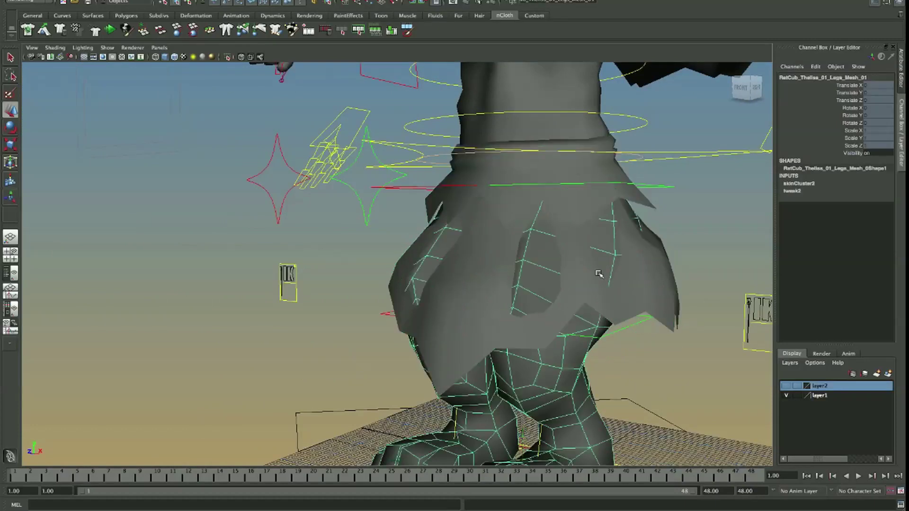
left_click_drag(599, 274, 547, 285, "alt")
Edit the pants cloth mesh at vertex level, adjusting its upper vertices so the cloth covers the thighs
key("F8")
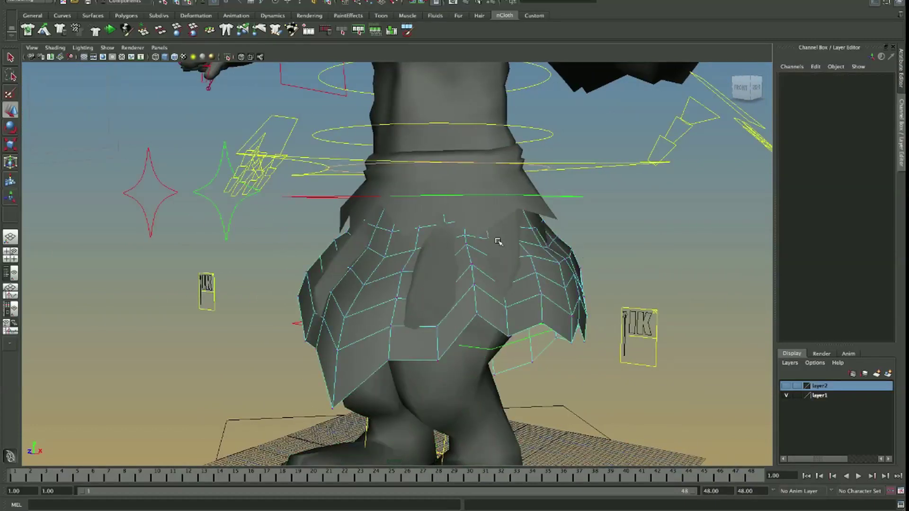
key("4")
left_click(489, 239)
key("5")
left_click_drag(469, 241, 513, 247, "alt")
middle_click_drag(510, 249, 503, 256, "alt")
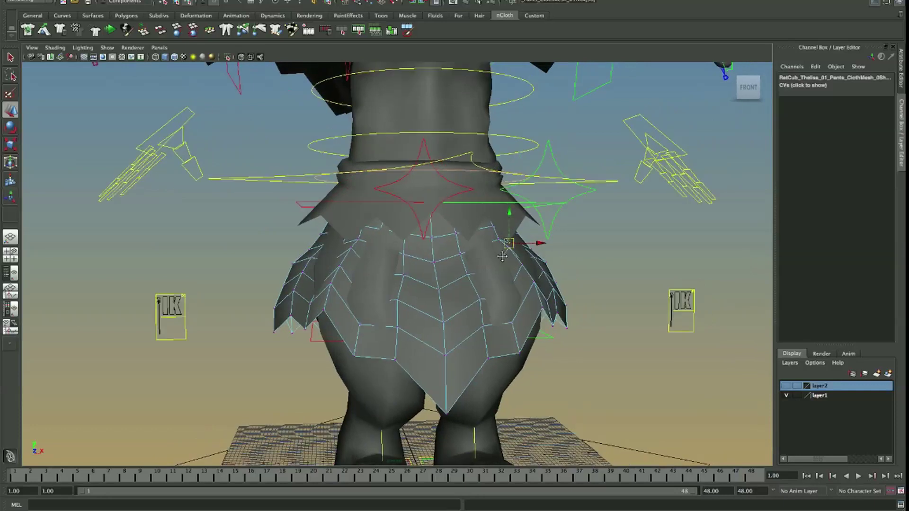
scroll(503, 256, "up", 3)
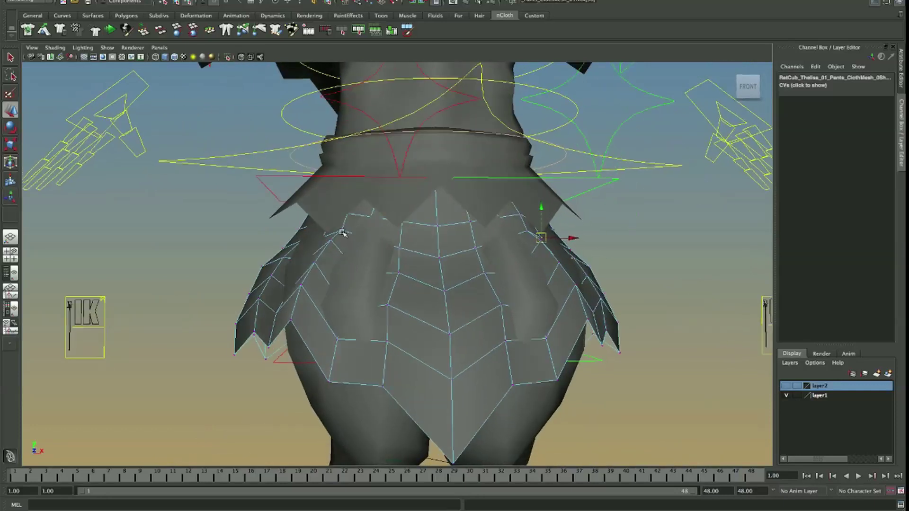
left_click_drag(342, 233, 616, 258, "alt")
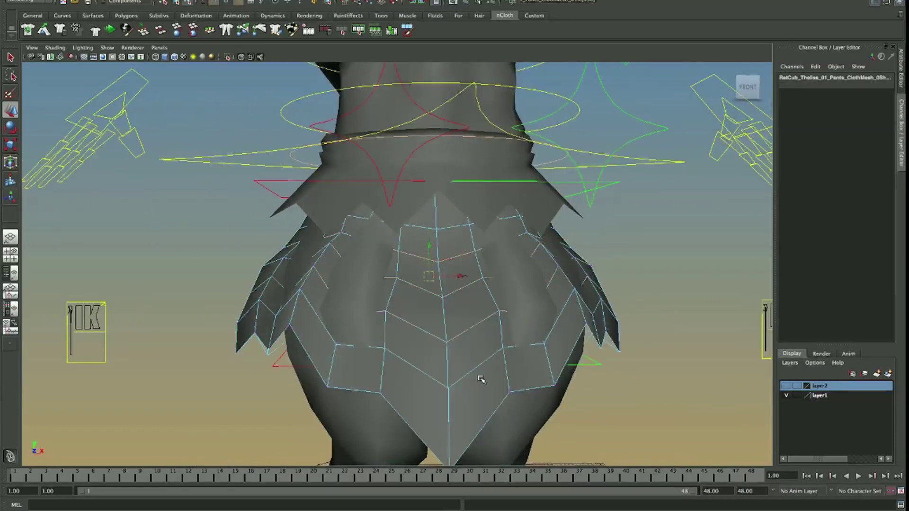
mouse_move(522, 256)
left_mouse_down("alt")
mouse_move(319, 284)
mouse_move(432, 204)
mouse_move(324, 308)
mouse_move(416, 293)
mouse_move(332, 265)
mouse_move(447, 233)
mouse_move(371, 189)
mouse_move(419, 226)
mouse_move(244, 223)
mouse_move(412, 172)
mouse_move(426, 305)
mouse_move(359, 230)
left_mouse_up("alt")
Scale the belt cloth mesh's lower vertices outward so it flares clear of the pants
key("4")
key("5")
left_click_drag(359, 230, 394, 242, "alt")
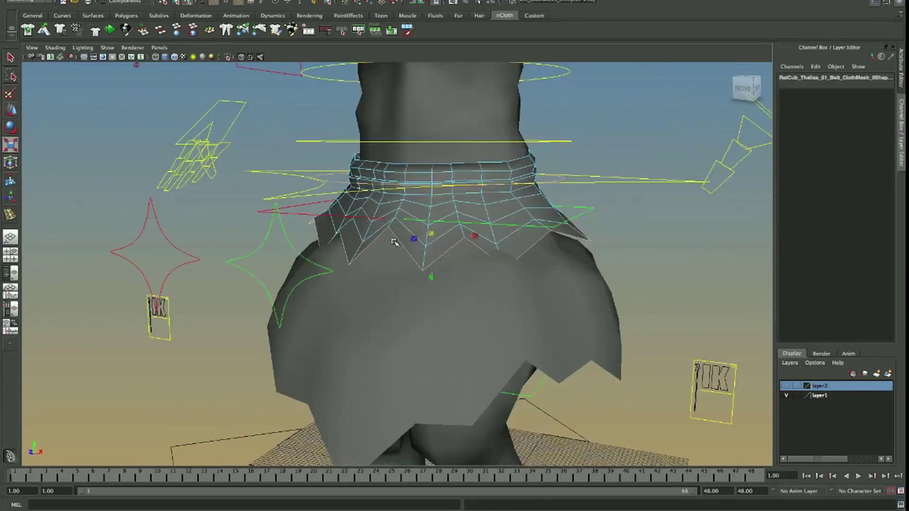
left_click_drag(461, 216, 366, 197, "alt")
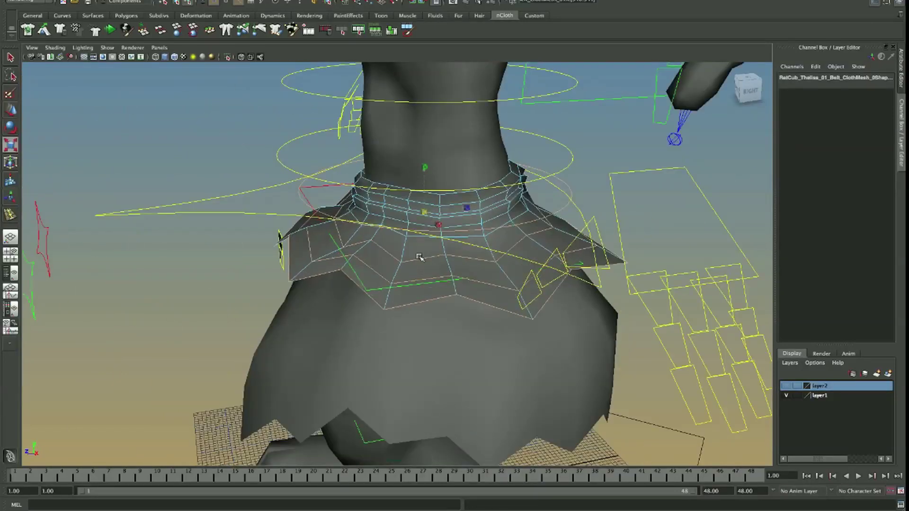
key("ctrl+z")
left_click_drag(460, 210, 346, 228, "alt")
Return to object selection and look over the cape, the cloak knot and the upper body
key("F8")
left_click(318, 236)
left_click(445, 211)
left_click(571, 185)
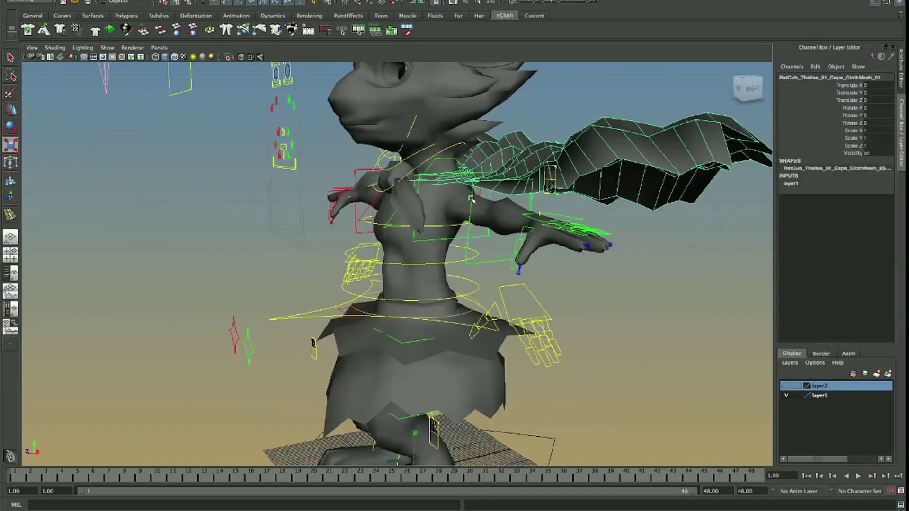
left_click(454, 350)
left_click_drag(454, 350, 549, 331, "alt")
key("q")
left_click(559, 185)
left_click_drag(558, 184, 513, 203, "alt")
left_click(388, 199)
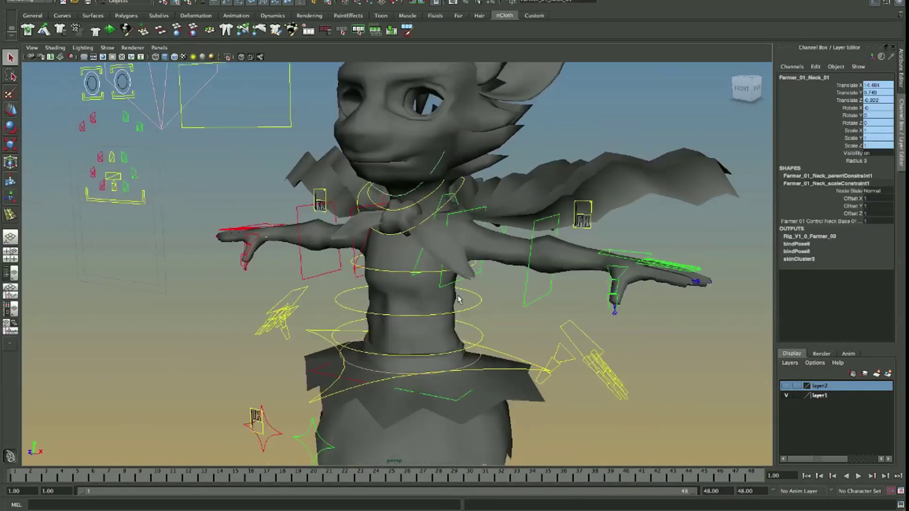
Select the cloak knot and both cape tabs together, dropping any rig joints picked by mistake
left_click(307, 142)
right_click_drag(308, 142, 270, 142, "alt")
left_click_drag(493, 187, 476, 188, "alt")
left_click(404, 190)
left_click(527, 169)
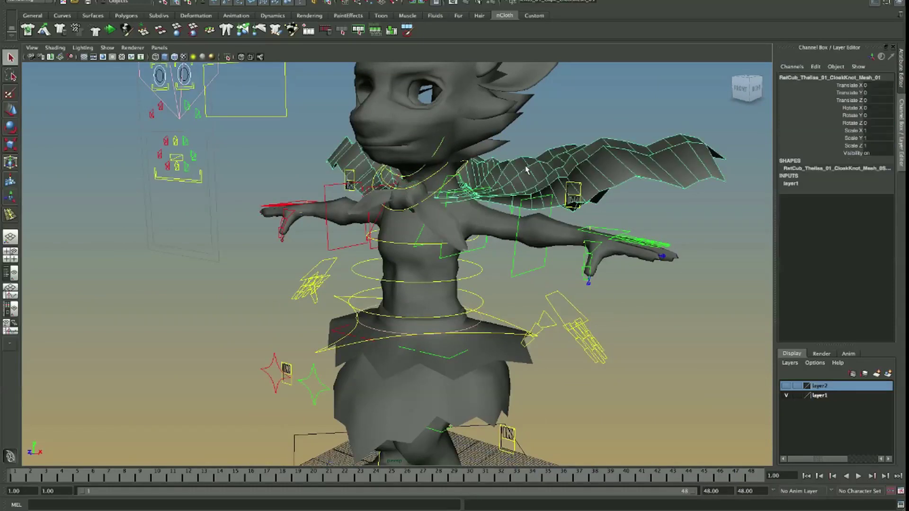
left_click(392, 201, "shift")
left_click(398, 203, "shift")
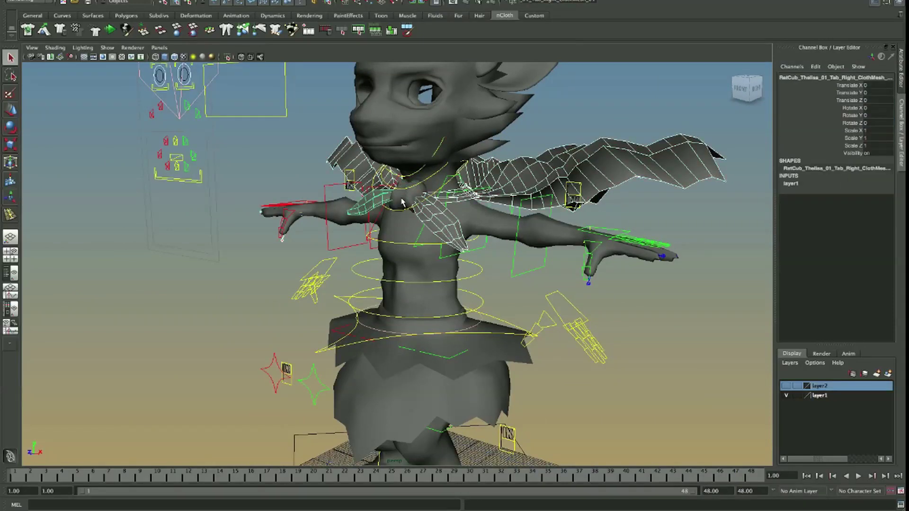
left_click(390, 200)
mouse_move(389, 200)
left_mouse_down("alt")
mouse_move(358, 202)
mouse_move(381, 205)
left_mouse_up("alt")
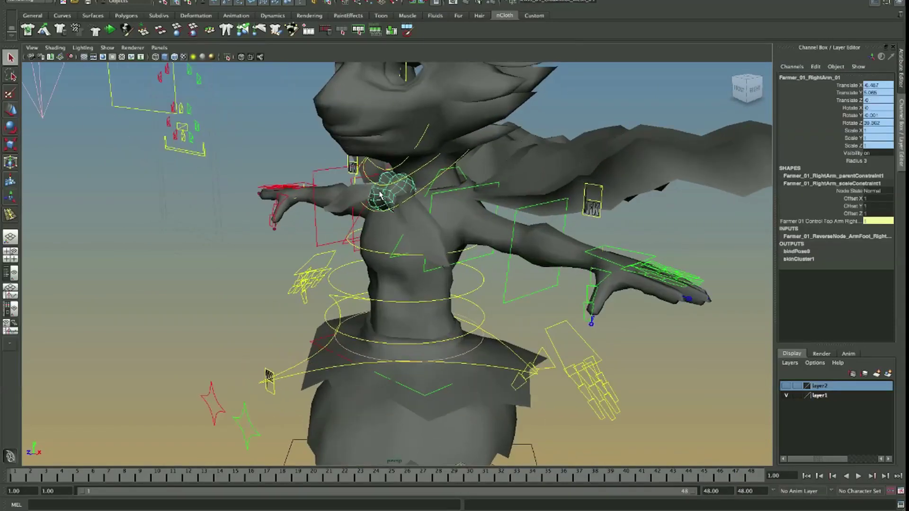
key("ctrl+z")
key("ctrl+z")
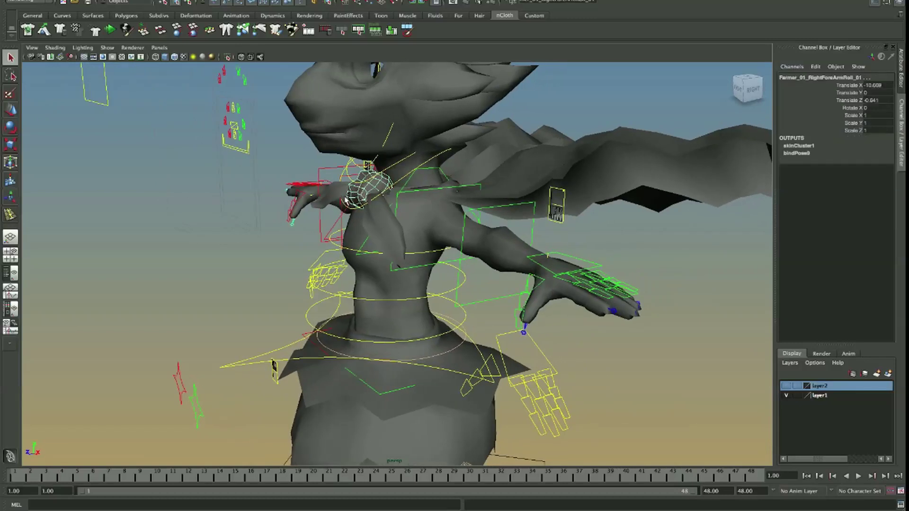
key("ctrl+z")
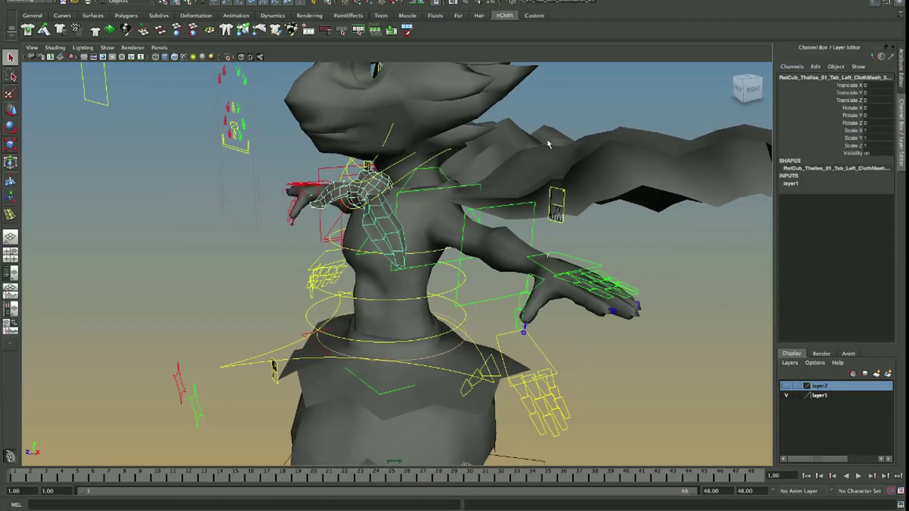
Add the cape, belt and pants cloth meshes to the selection, along with the hips root joint
key("ctrl+z")
key("ctrl+z")
key("ctrl+z")
key("ctrl+z")
key("ctrl+z")
key("ctrl+z")
key("ctrl+z")
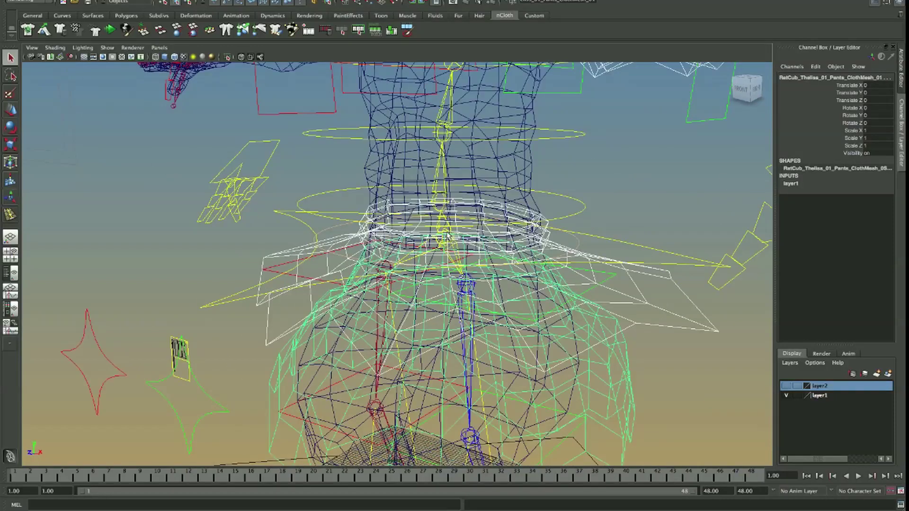
key("ctrl+z")
key("ctrl+z")
Smooth Bind the selected cloth meshes to the joint hierarchy, using Closest in hierarchy and Dual Quaternion skinning
key("space")
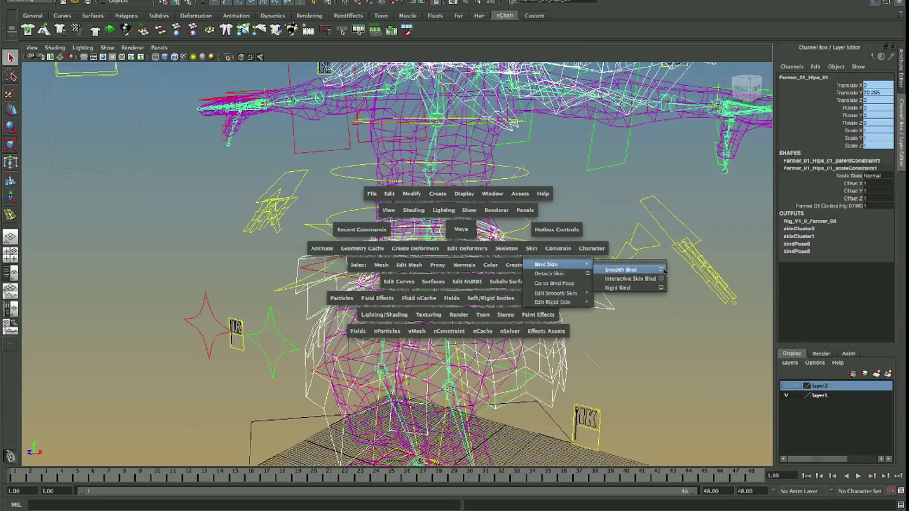
left_click(662, 270)
double_click(307, 182)
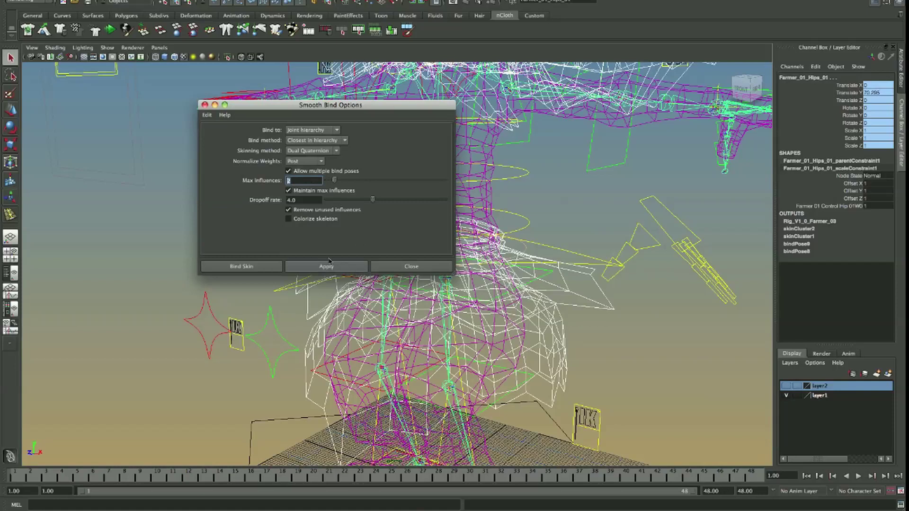
left_click(345, 270)
left_click(410, 267)
Restore shaded display and check the bound cape, belt and pants around the character
right_click_drag(608, 204, 435, 202, "alt")
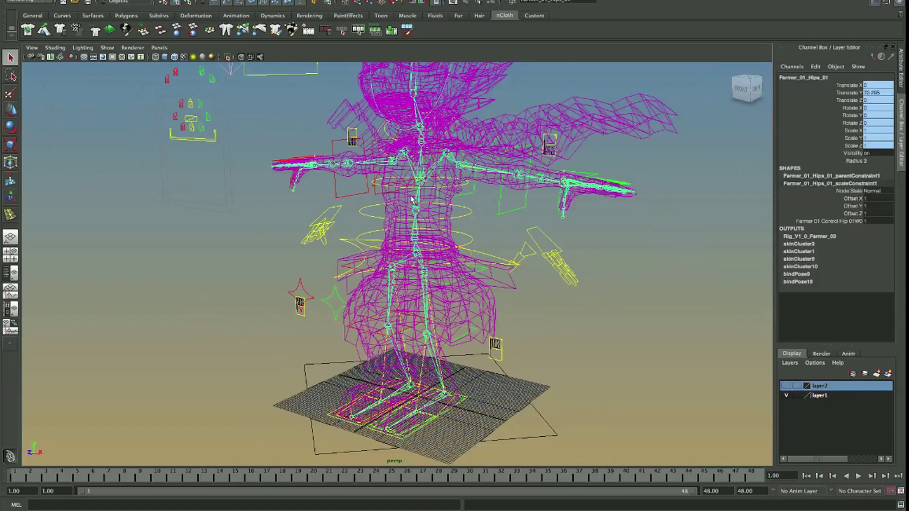
key("5")
left_click_drag(439, 204, 455, 195, "alt")
middle_click_drag(455, 196, 474, 241, "alt")
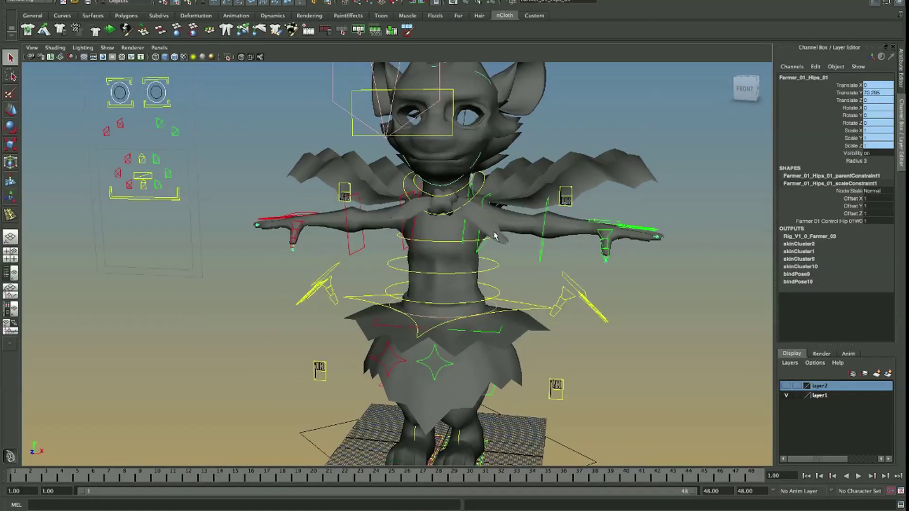
left_click_drag(540, 221, 603, 331, "alt")
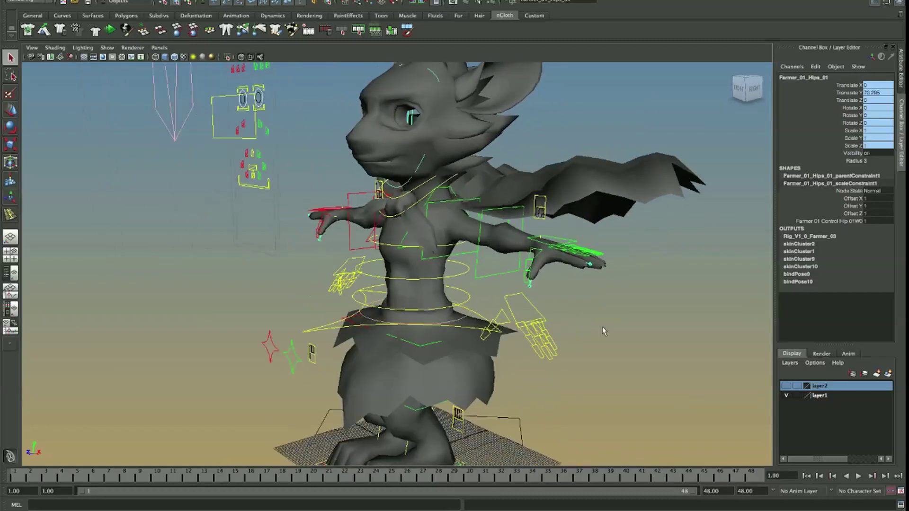
left_click(587, 201)
left_click_drag(588, 201, 543, 165, "alt")
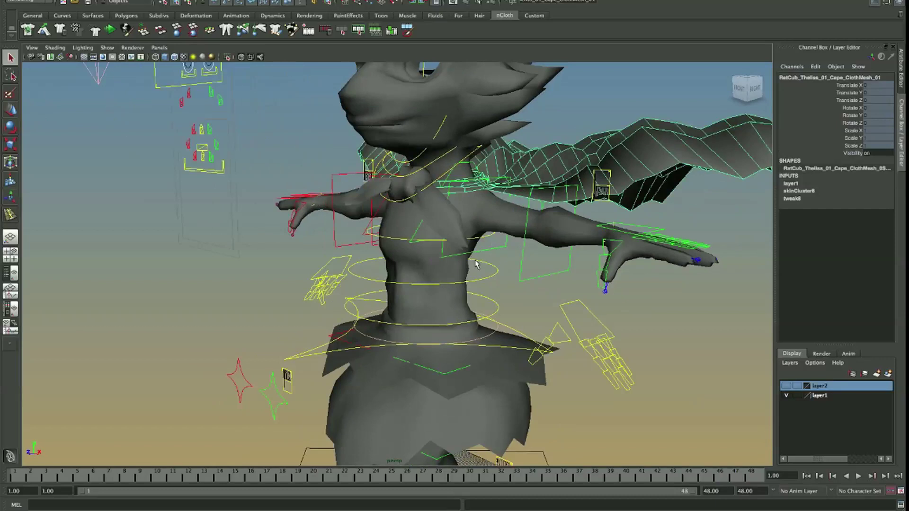
Try rotating the spine and chest controls to test how the cape and tabs follow the body
left_click(440, 277)
key("e")
left_click_drag(440, 274, 428, 200)
left_click(433, 234)
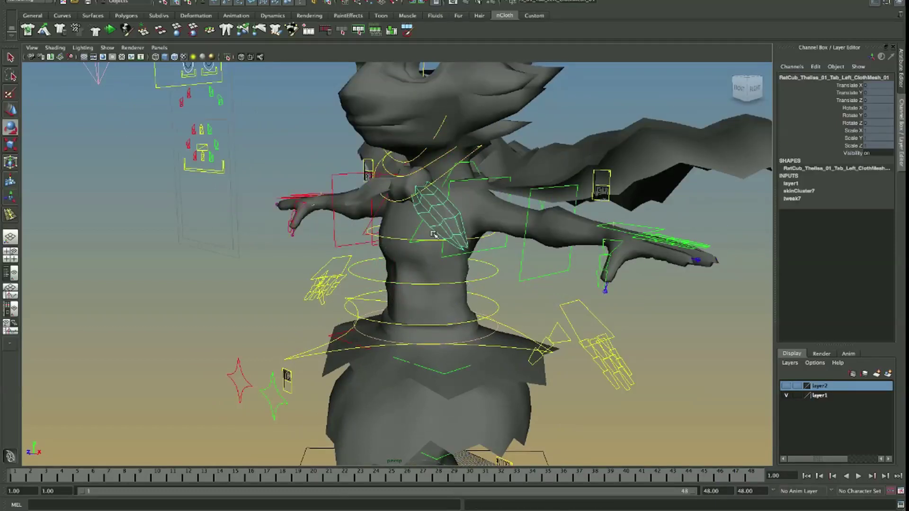
left_click(401, 239)
left_click_drag(405, 235, 445, 256)
key("z")
left_click(535, 316)
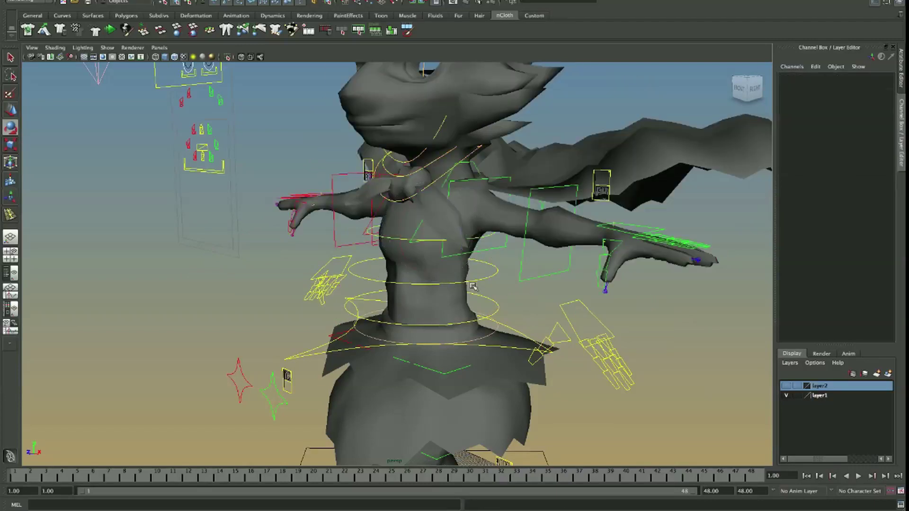
Try moving the whole rig with the master control on the ground to test the bound clothing
left_click(493, 378)
middle_click_drag(493, 379, 501, 321, "alt")
left_click(489, 418)
middle_click_drag(489, 418, 510, 304, "alt")
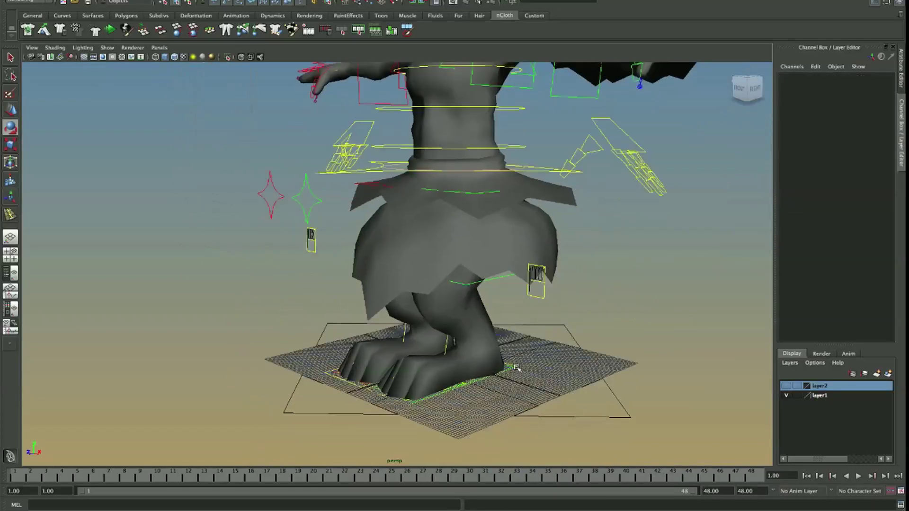
left_click(606, 382)
key("w")
middle_click_drag(613, 347, 626, 382)
key("z")
left_click(647, 336)
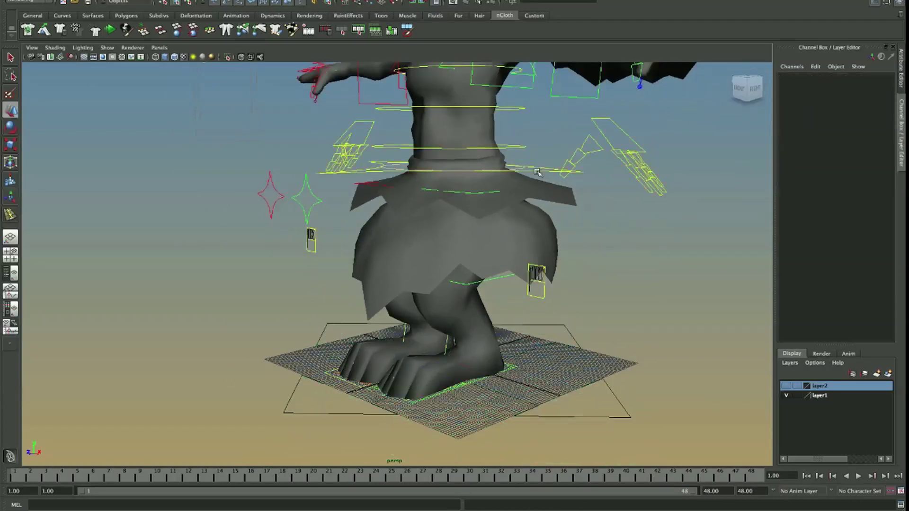
Try shifting the master hip control to test how the belt and pants deform
left_click(537, 171)
middle_click_drag(575, 215, 574, 240)
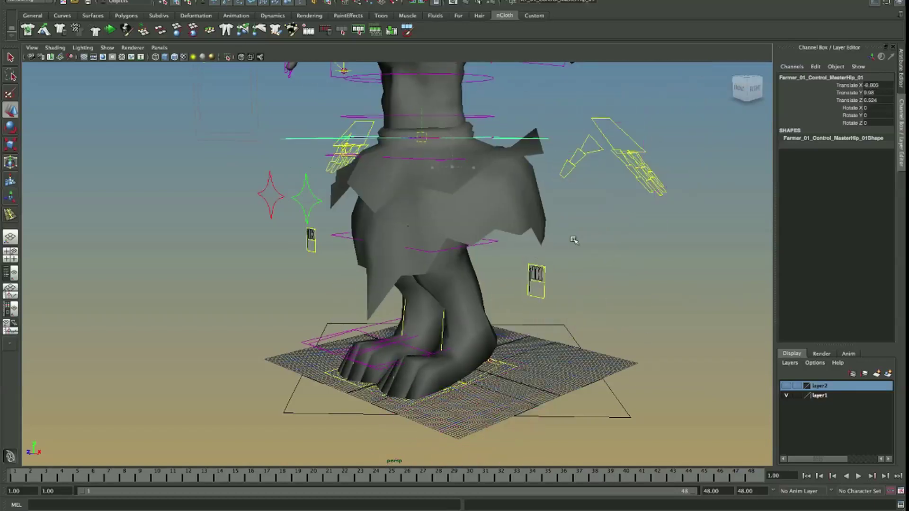
key("z")
Select the belt cloth mesh at the waist
left_click_drag(422, 260, 393, 251, "alt")
right_click_drag(393, 251, 483, 195, "alt")
left_click(483, 194)
middle_click_drag(483, 195, 455, 322, "alt")
right_click_drag(512, 308, 379, 298, "alt")
left_click_drag(379, 298, 435, 301, "alt")
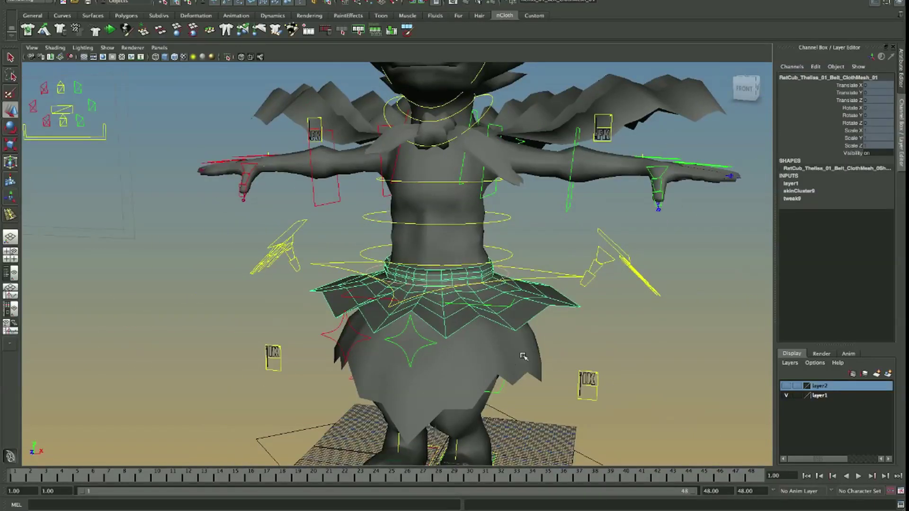
Keep the Edit Smooth Skin commands open as a floating list and open the Paint Skin Weights Tool settings for the belt
left_click_drag(524, 356, 619, 419, "alt")
key("space")
left_click_drag(699, 330, 699, 330)
key("space")
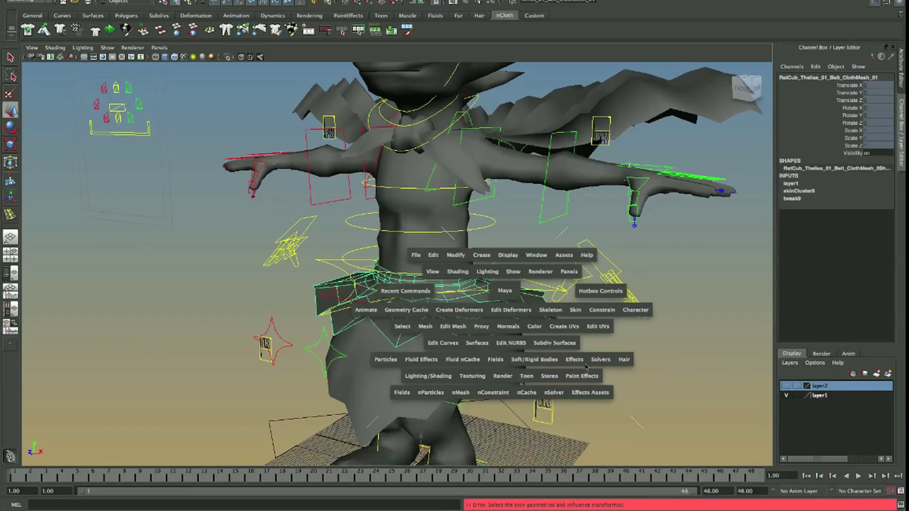
left_click_drag(564, 326, 586, 347)
mouse_move(575, 310)
left_mouse_down()
mouse_move(603, 355)
mouse_move(682, 324)
mouse_move(693, 124)
left_mouse_up()
left_click(746, 178)
Examine the belt's skin weights for the hips and the left and right upper-leg influences
left_click_drag(431, 245, 474, 244, "alt")
right_click_drag(473, 245, 535, 244, "alt")
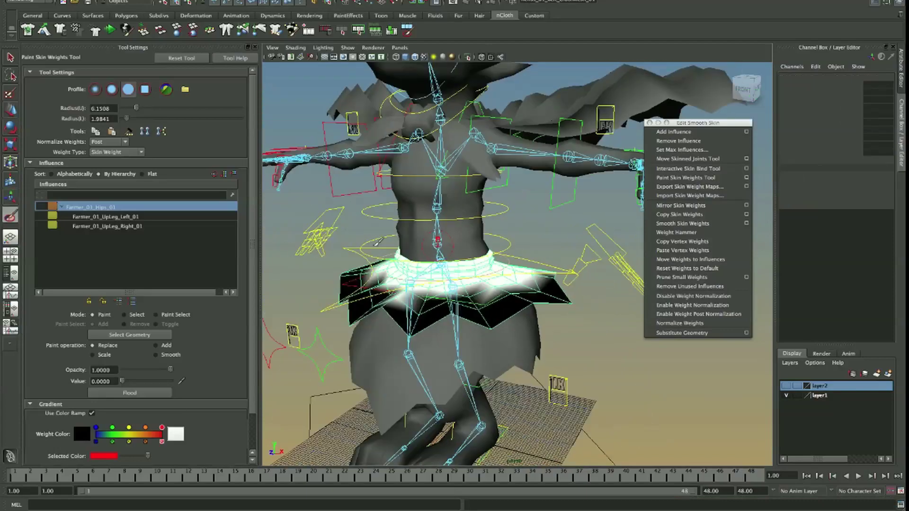
left_click_drag(431, 244, 445, 237, "alt")
left_click(176, 217)
left_click(178, 226)
left_click_drag(331, 228, 360, 227, "alt")
left_click(141, 215)
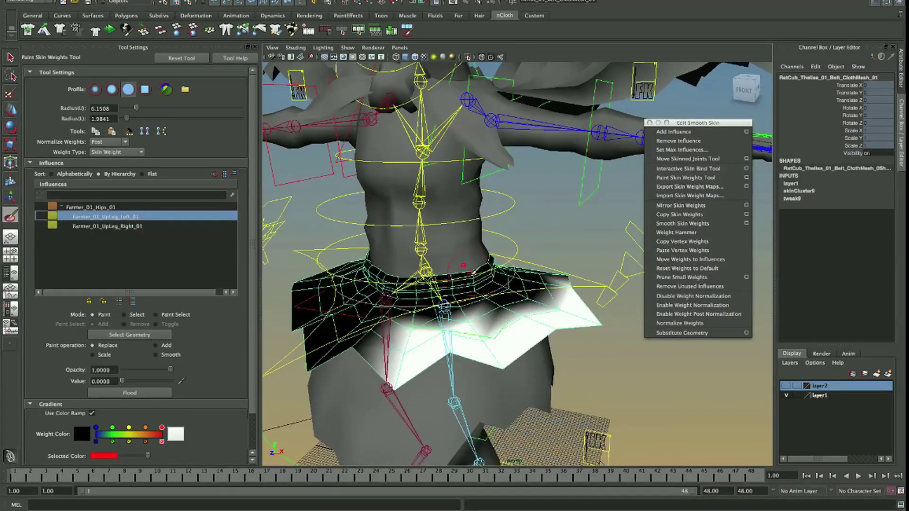
Paint added skin weight with a value of 1 for the left upper-leg influence on the belt's outer points, front and back
left_click_drag(478, 308, 457, 289, "alt")
left_click(124, 207)
left_click_drag(568, 266, 422, 284, "alt")
left_click(159, 217)
left_click(398, 299)
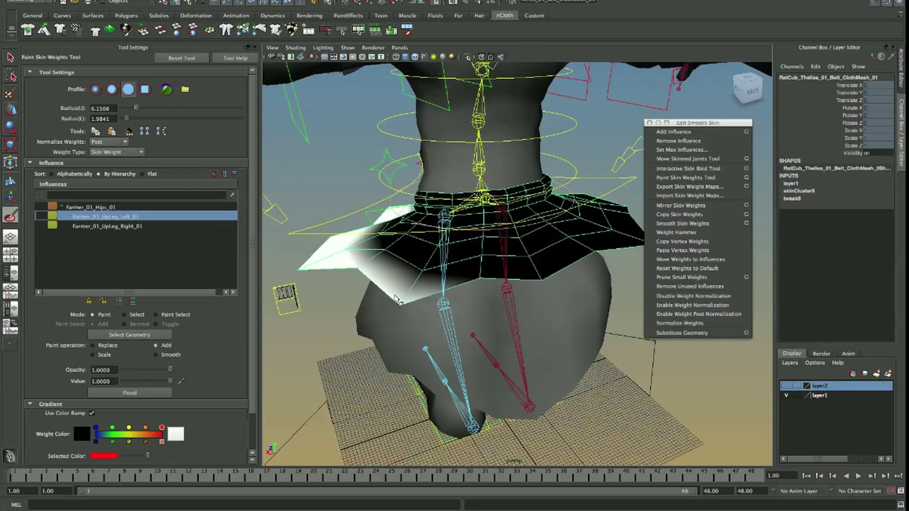
mouse_move(391, 277)
left_mouse_down("alt")
mouse_move(479, 278)
mouse_move(464, 336)
mouse_move(508, 233)
mouse_move(544, 239)
mouse_move(589, 327)
mouse_move(464, 319)
mouse_move(427, 294)
left_mouse_up("alt")
left_click(579, 248)
Smooth the belt's hips influence by flooding the mesh three times with the Smooth operation
left_click(87, 207)
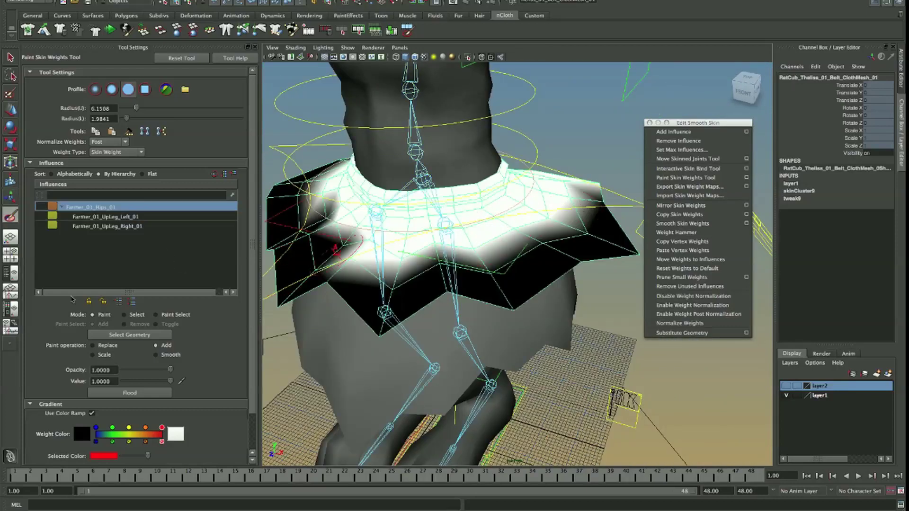
mouse_move(492, 256)
left_mouse_down("alt")
mouse_move(335, 219)
mouse_move(303, 256)
left_mouse_up("alt")
left_click(110, 347)
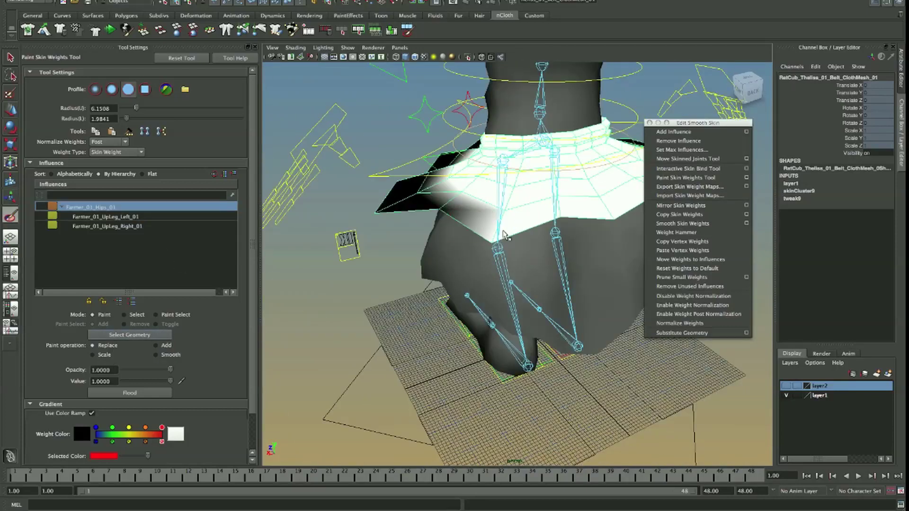
right_click_drag(505, 235, 544, 255, "alt")
middle_click_drag(544, 256, 502, 274, "alt")
left_click(123, 381)
left_click_drag(549, 236, 526, 279, "alt")
left_click(156, 354)
left_click(138, 393)
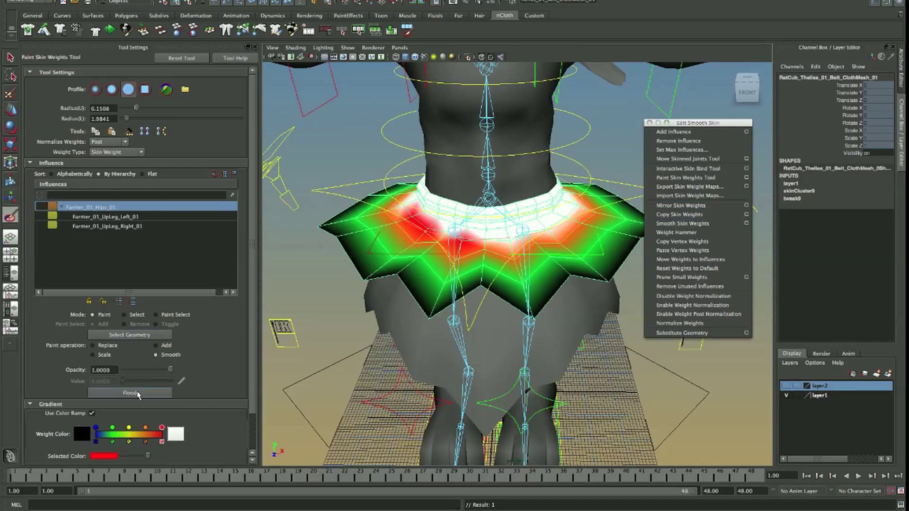
left_click(137, 393)
left_click(137, 393)
Flood the belt's left upper-leg influence with the Smooth operation and display the right upper-leg influence
left_click(187, 218)
left_click(130, 393)
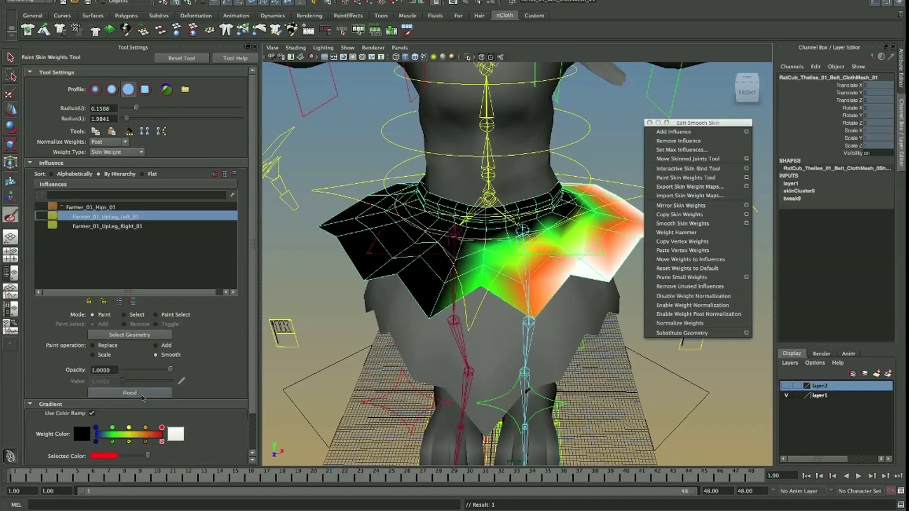
left_click(133, 227)
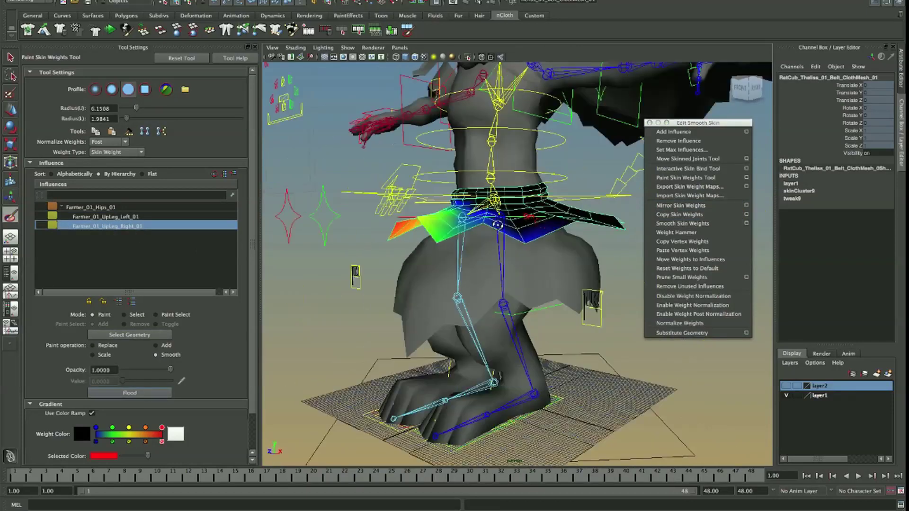
Try moving the left foot control to test how the belt and pants follow the leg
key("w")
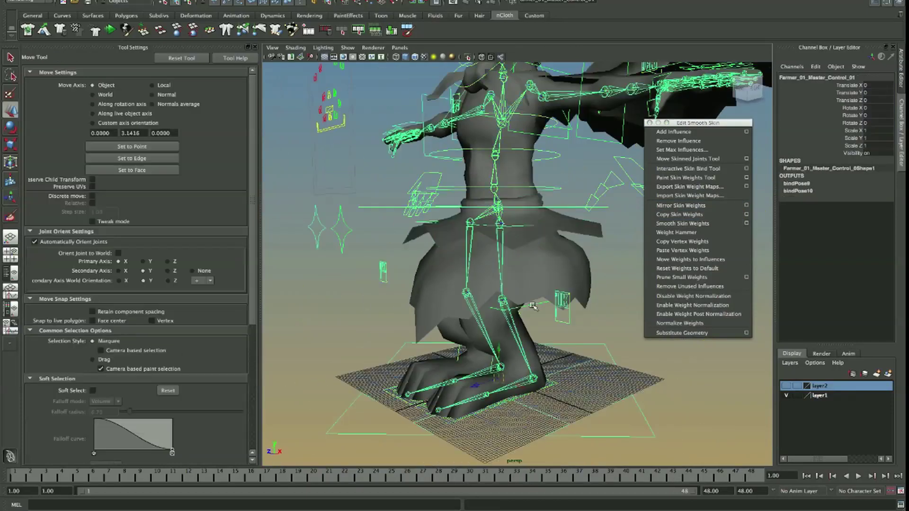
left_click(563, 383)
left_click(568, 383)
middle_click_drag(491, 404, 535, 352, "alt")
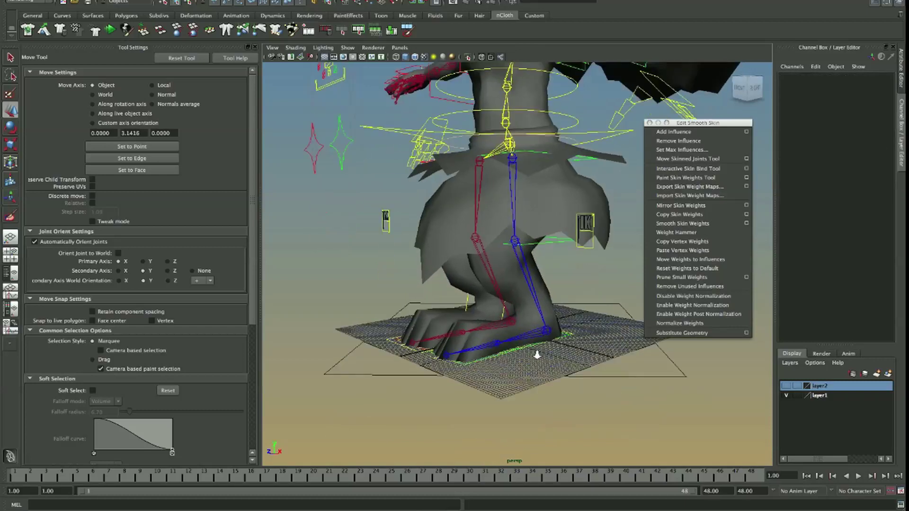
left_click_drag(536, 352, 454, 420, "alt")
left_click(411, 392)
left_click_drag(411, 392, 507, 293, "alt")
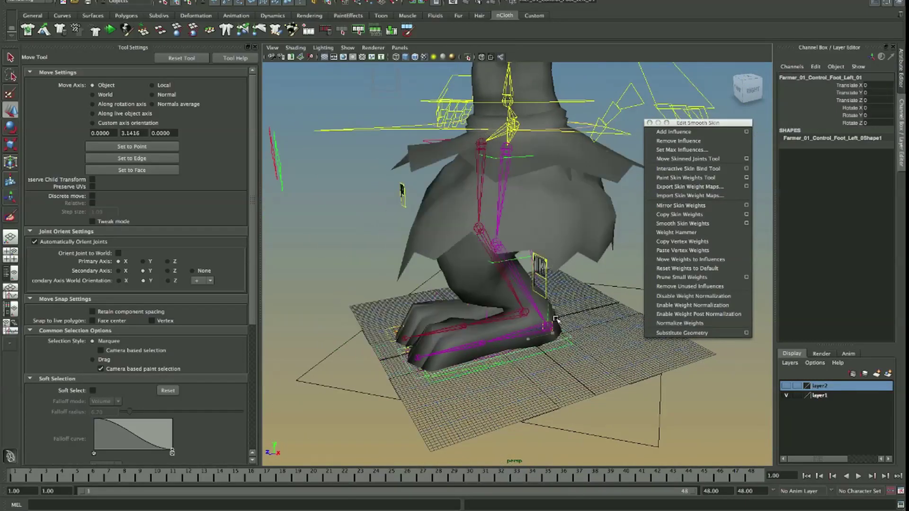
left_click_drag(557, 319, 469, 268)
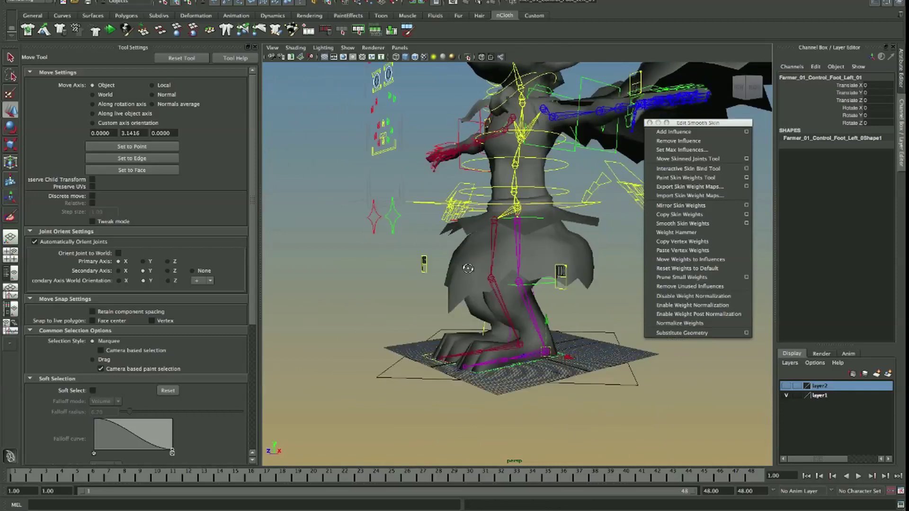
Select the belt cloth mesh and the pants cloth mesh in turn to inspect them around the hips
left_click(530, 218)
right_click_drag(469, 268, 558, 283, "alt")
left_click(558, 283)
middle_click_drag(558, 283, 576, 161, "alt")
left_click_drag(575, 161, 592, 134, "alt")
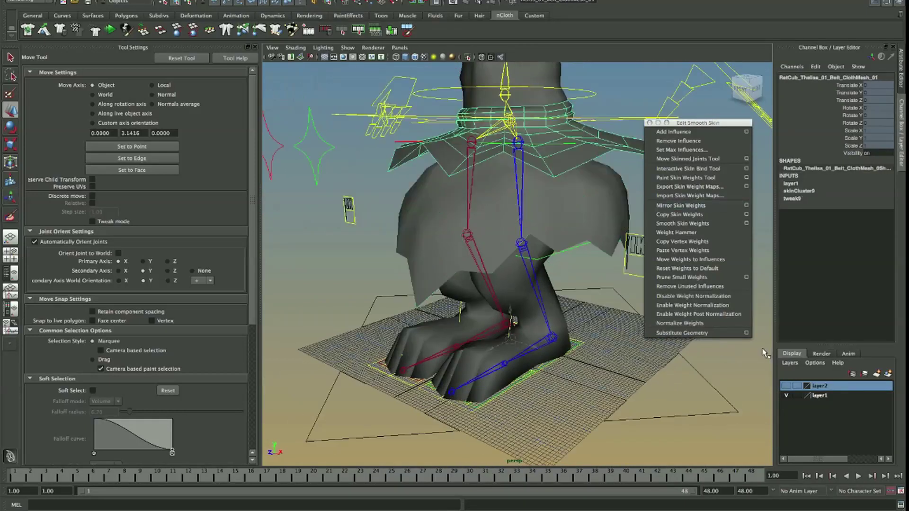
left_click_drag(515, 197, 534, 213, "alt")
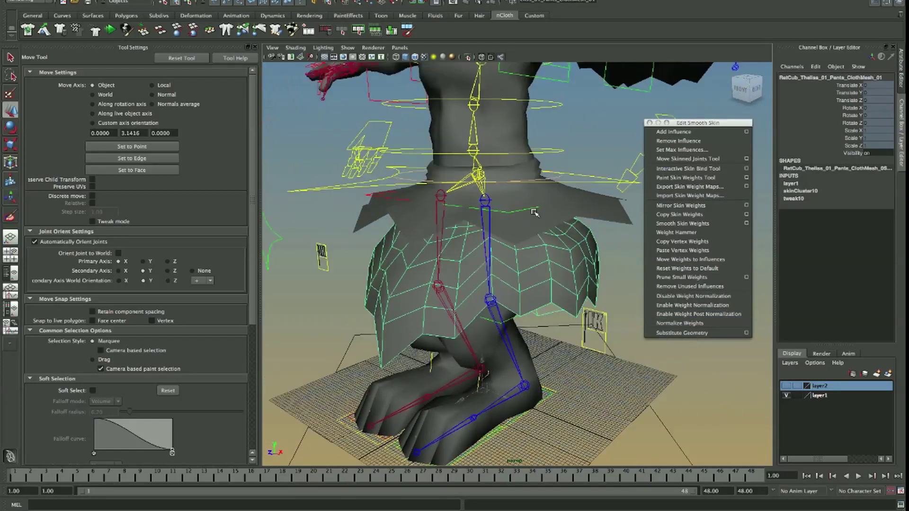
left_click(550, 395)
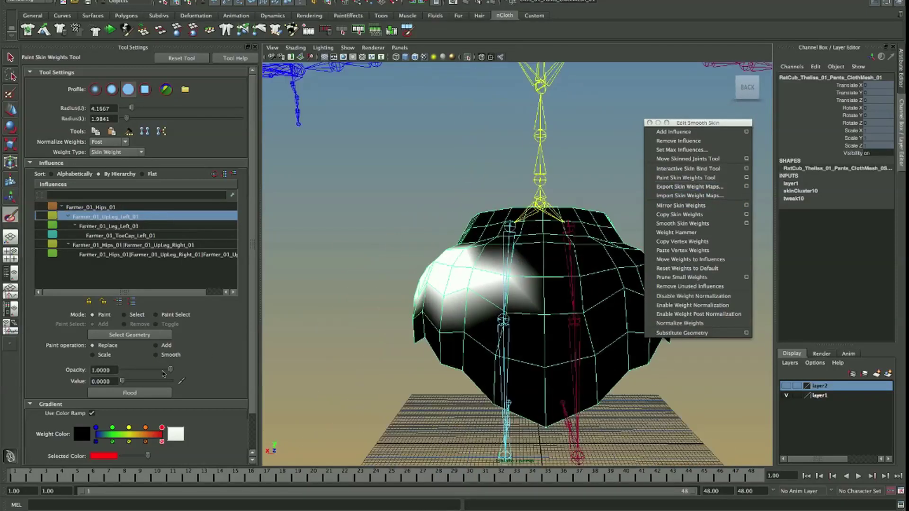
Set weight painting for the pants' left upper-leg influence to the Add operation with a value of 1
left_click(156, 345)
left_click_drag(122, 381, 171, 381)
mouse_move(521, 414)
left_mouse_down("alt")
mouse_move(523, 304)
mouse_move(481, 354)
left_mouse_up("alt")
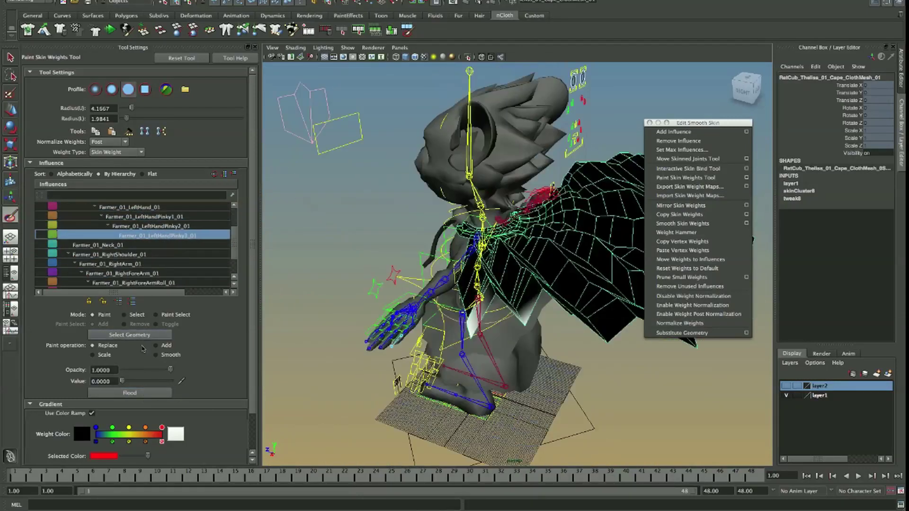
Examine the cape's skin weights for the right arm, forearm, forearm roll, hand and first two pinky influences
left_click(142, 264)
left_click(147, 274)
scroll(153, 280, "down", 2)
left_click(156, 246)
left_click(161, 256)
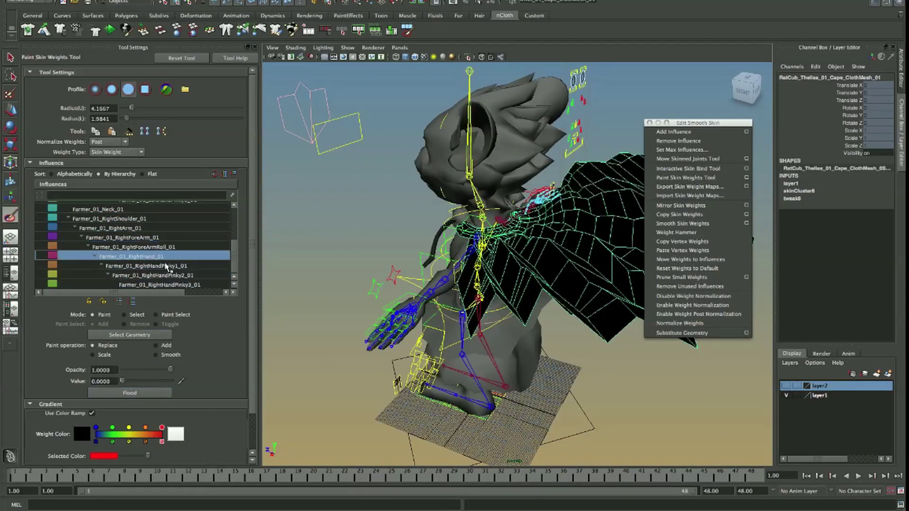
left_click(166, 265)
left_click(174, 275)
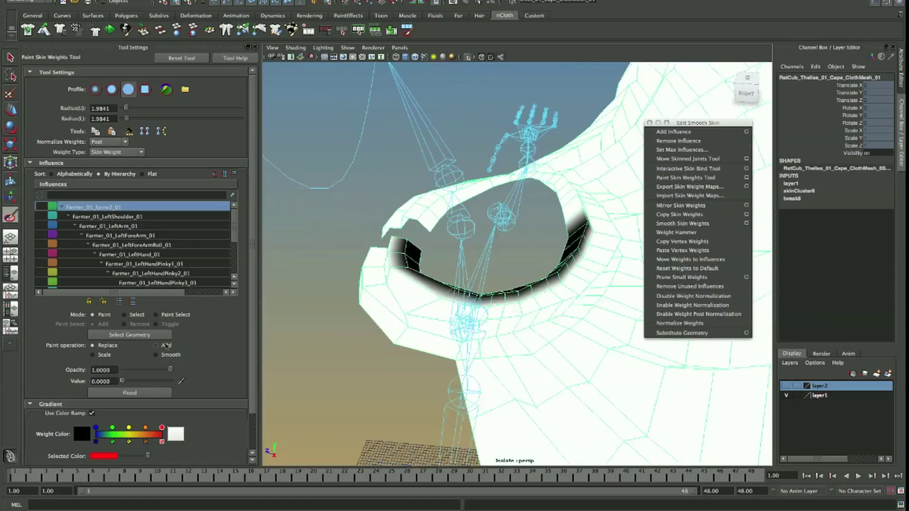
Set weight painting for the cape's Spine2 influence to the Smooth operation
left_click(156, 355)
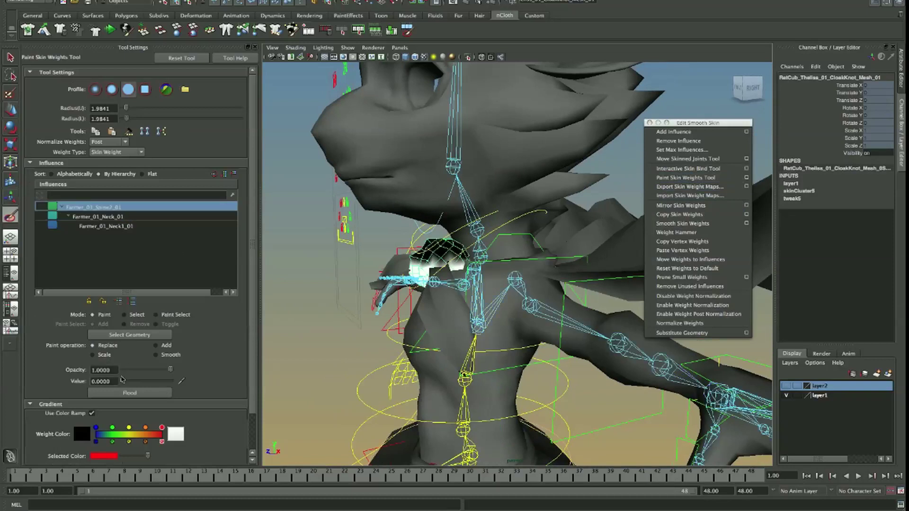
Flood the cloak knot's Neck influence with a replacement value of 0 and check its Neck1 and Spine2 influences
left_click(133, 216)
left_click(129, 392)
left_click(93, 226)
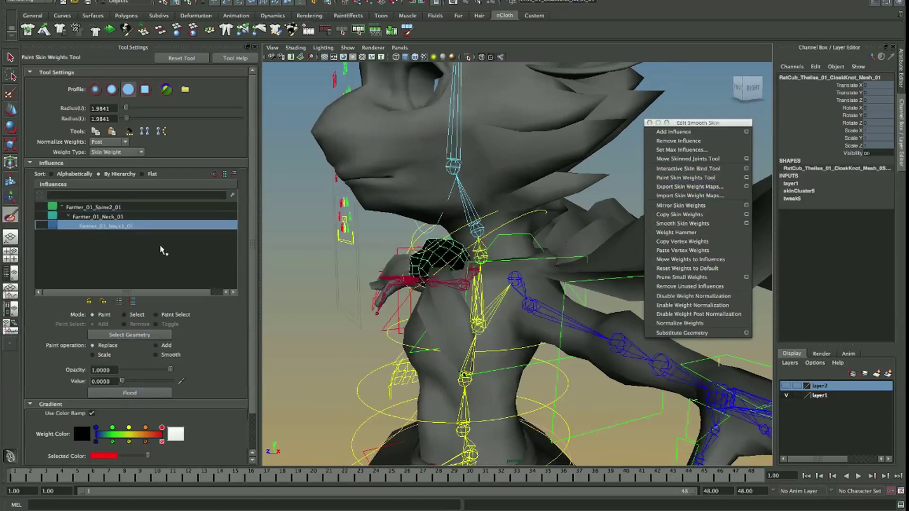
left_click(123, 207)
Select the right cloak tab mesh and examine its skin weights from Spine2 through the shoulder, arm and neck influences
key("w")
left_click(446, 331)
left_click(439, 307)
key("e")
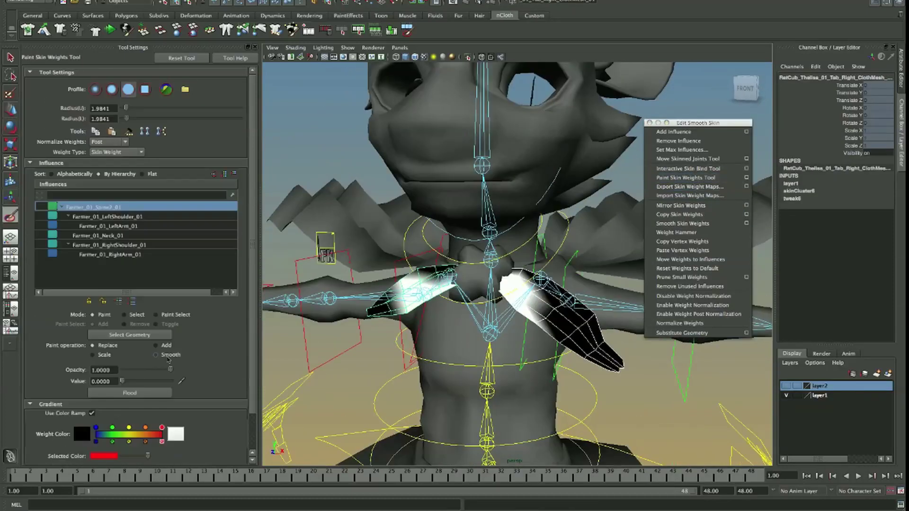
key("Down")
key("Down")
key("Down")
key("Down")
key("Down")
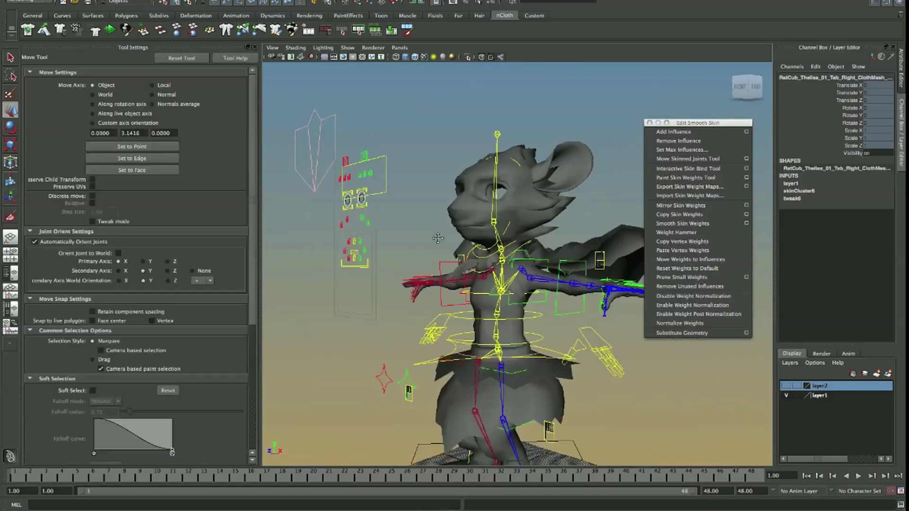
Try rotating the bottom spine control to test the upper-body clothing, and undo the rotation
left_click(481, 251)
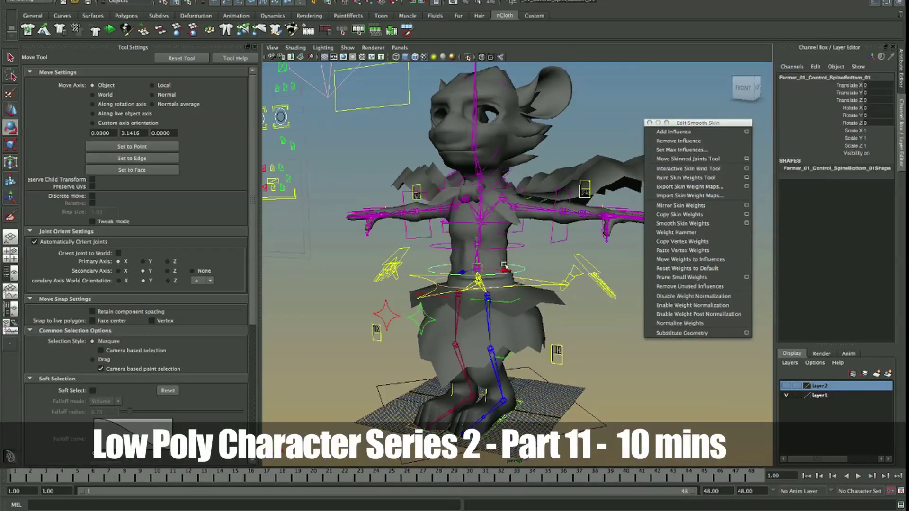
key("e")
left_click_drag(488, 278, 511, 229)
key("z")
right_click_drag(510, 229, 479, 222, "alt")
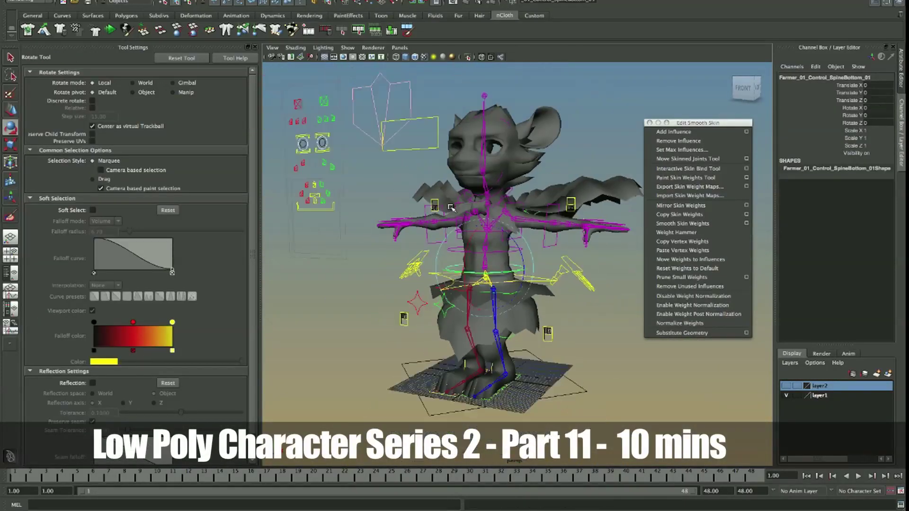
left_click_drag(479, 223, 480, 207, "alt")
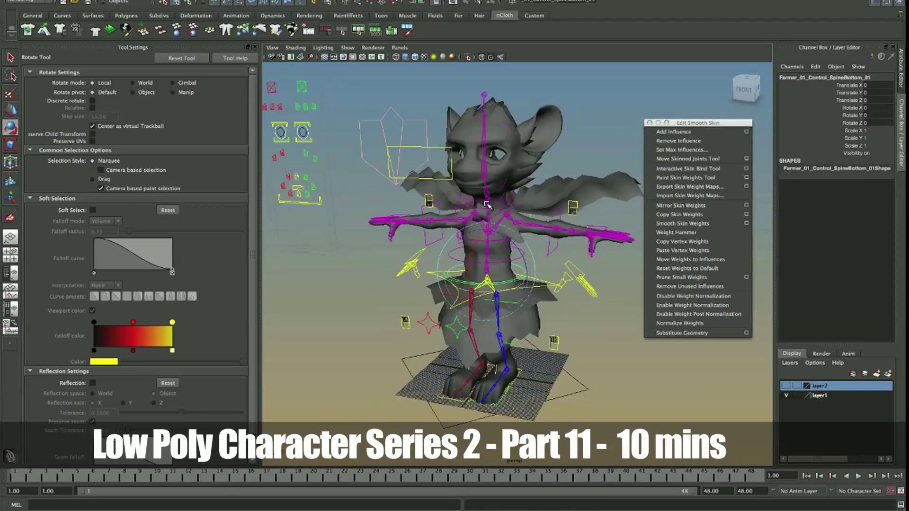
Try rotating the master hip control to test how all the clothing deforms, and undo the rotation
left_click(477, 380)
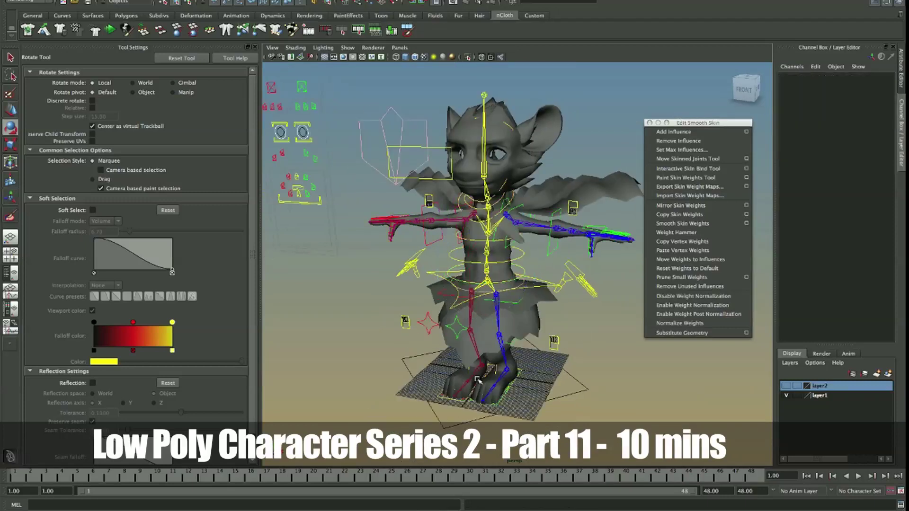
left_click(538, 280)
left_click_drag(496, 247, 495, 235)
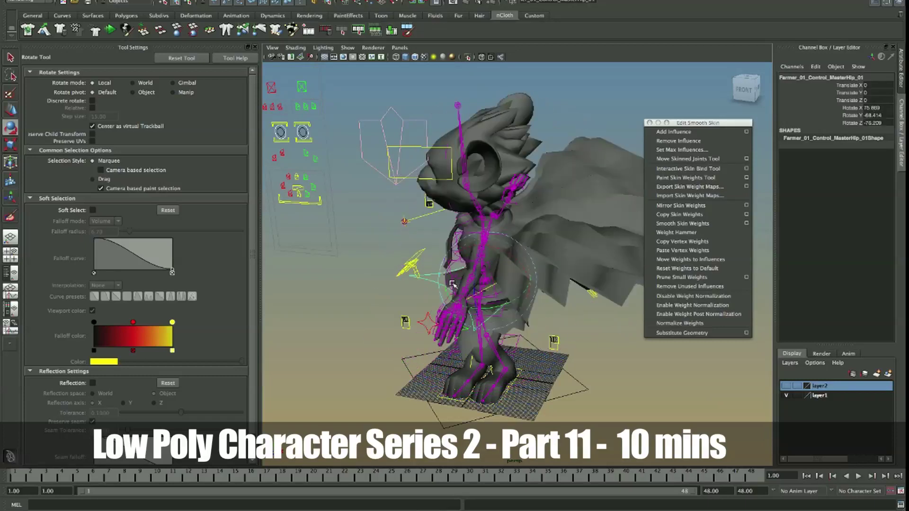
key("z")
scroll(457, 271, "up", 3)
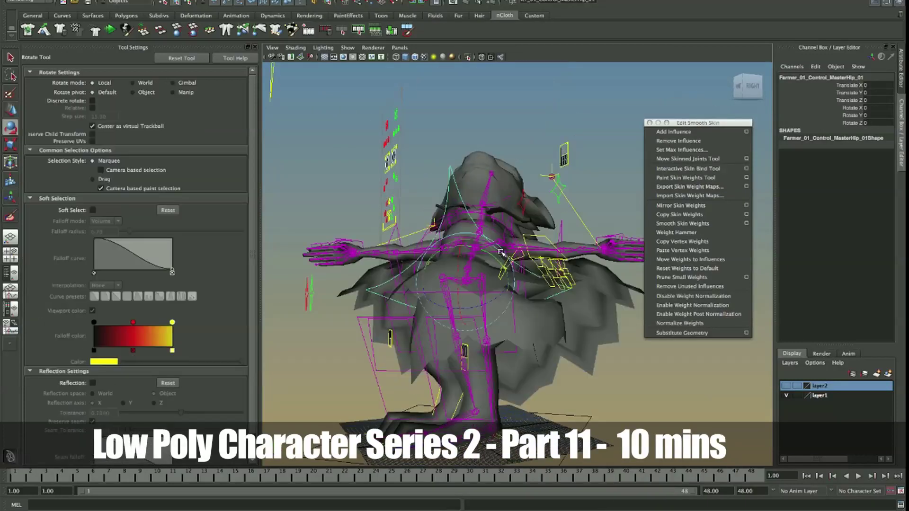